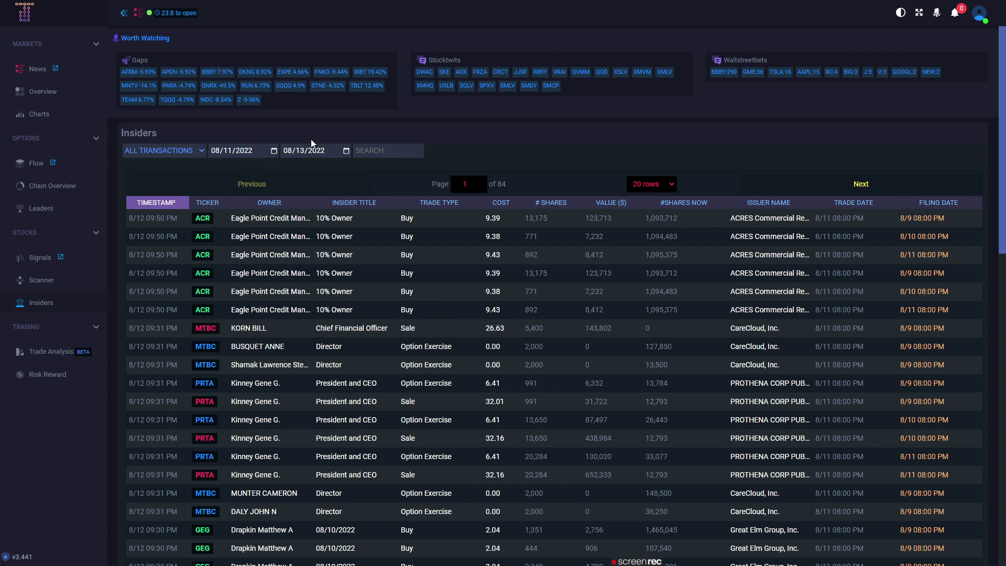
# - Search the insider transactions for ticker ACR, and clear the search to restore the full list
pyautogui.click(377, 154)
pyautogui.write('ACR')
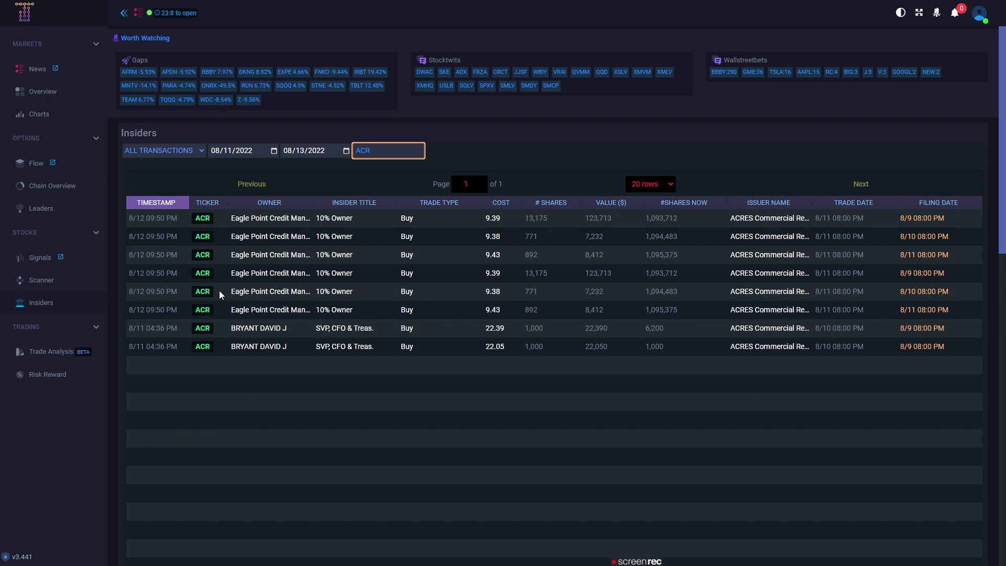
pyautogui.press('BackSpace')
pyautogui.press('BackSpace')
pyautogui.press('BackSpace')
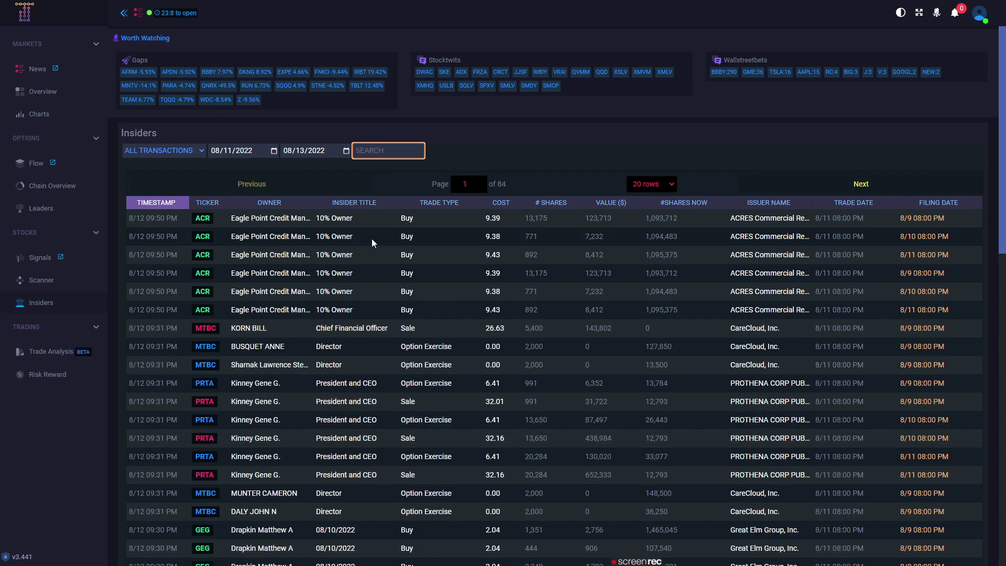
# - Sort the insider transactions by trade type with buys first, reverse to sales first, and return to buys first
pyautogui.scroll(-2, 297, 217)
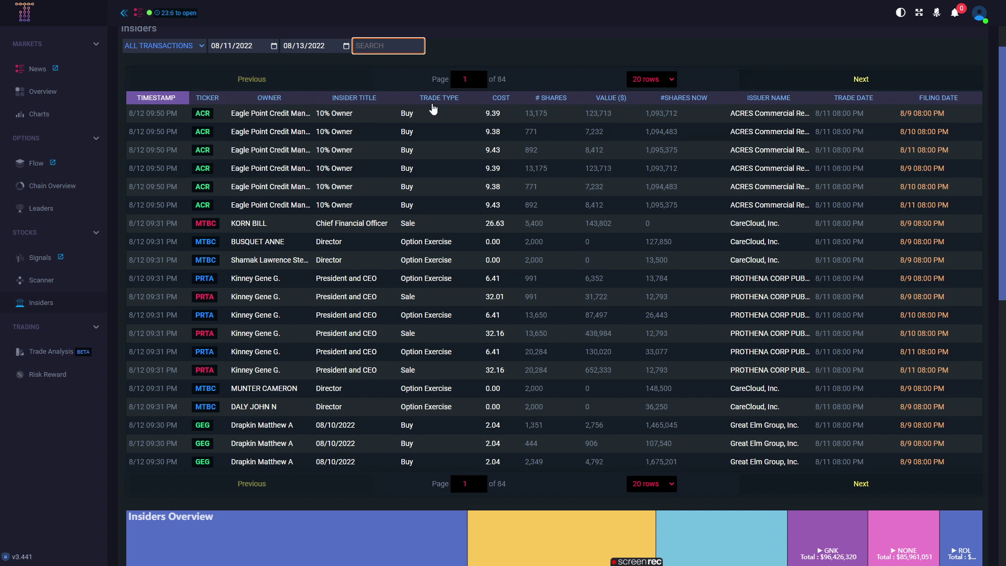
pyautogui.click(463, 104)
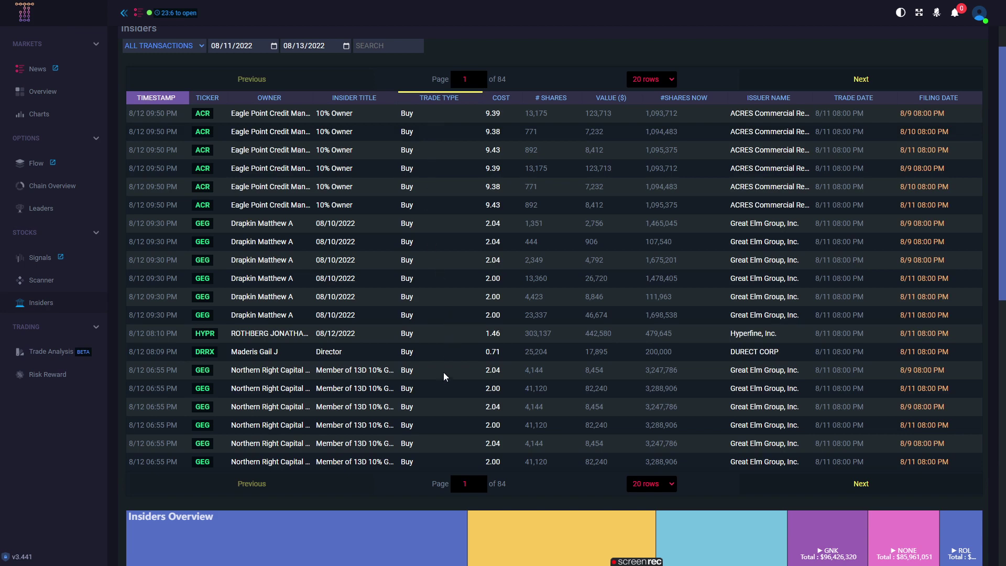
pyautogui.click(447, 103)
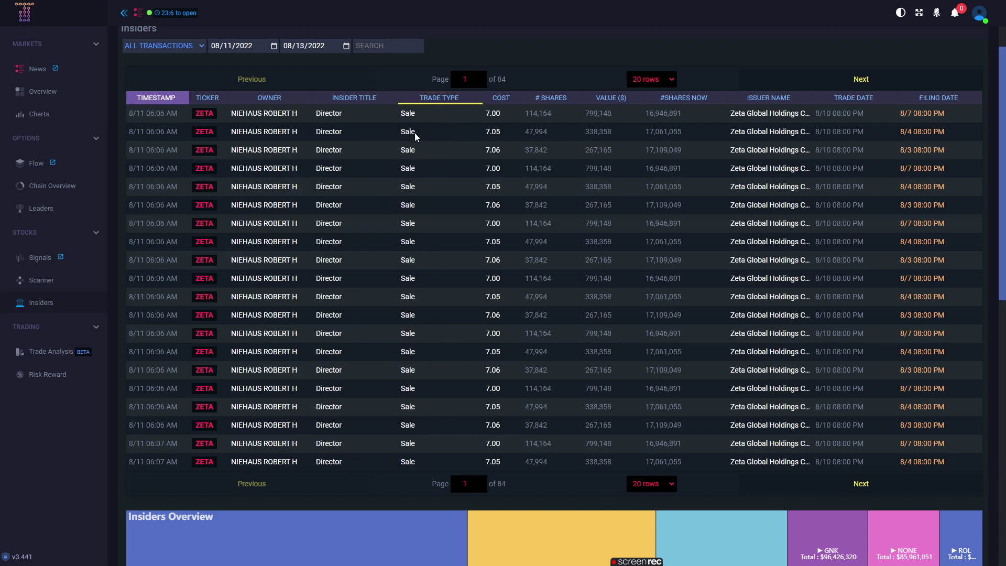
pyautogui.click(433, 100)
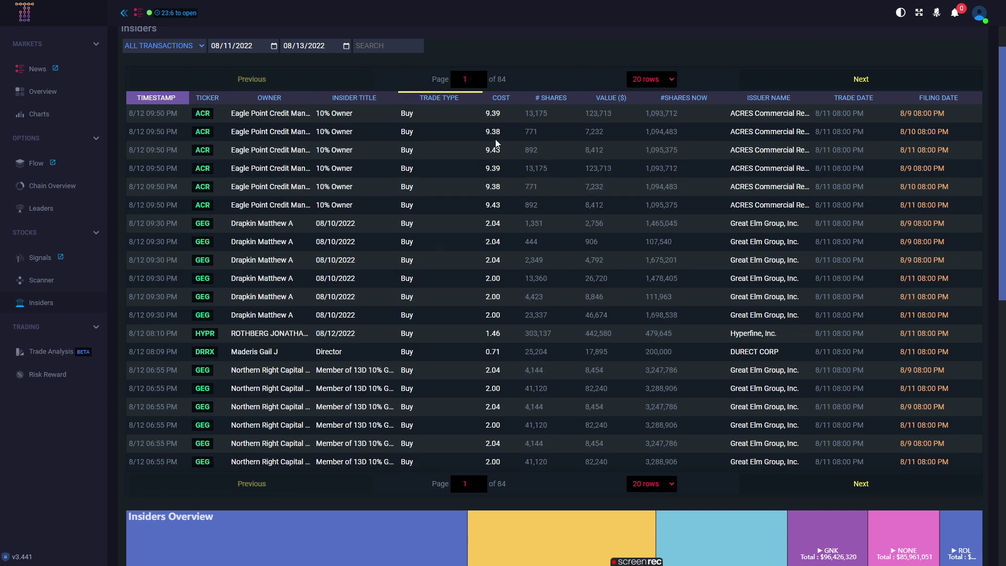
# - Sort the insider transactions by cost from lowest to highest, reverse the order, and return to lowest first
pyautogui.click(505, 101)
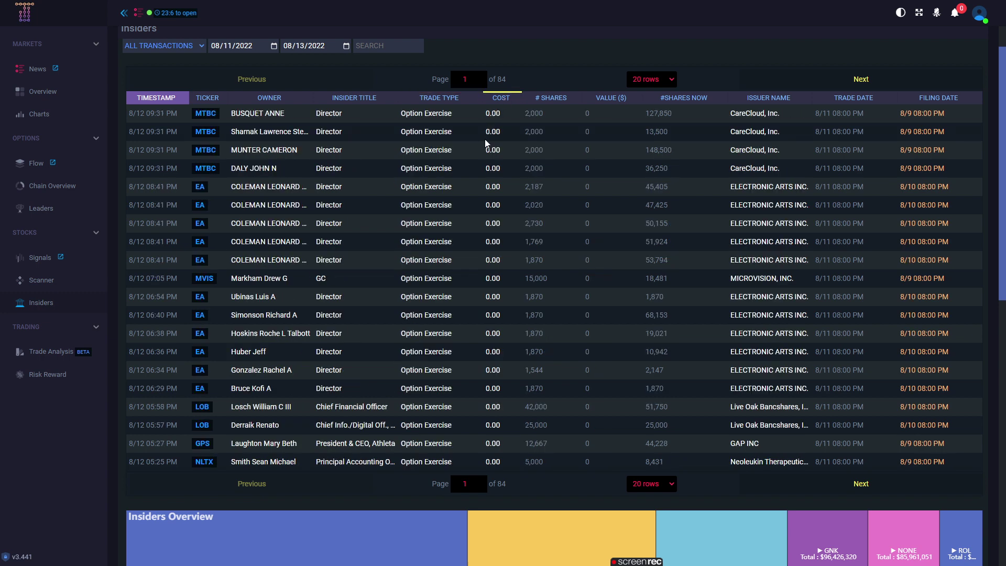
pyautogui.click(496, 100)
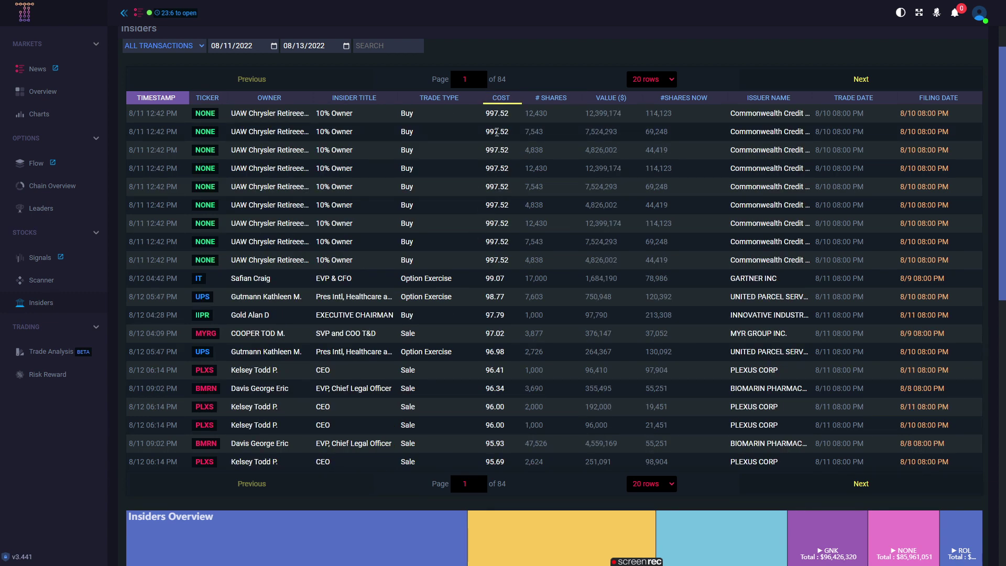
pyautogui.click(512, 102)
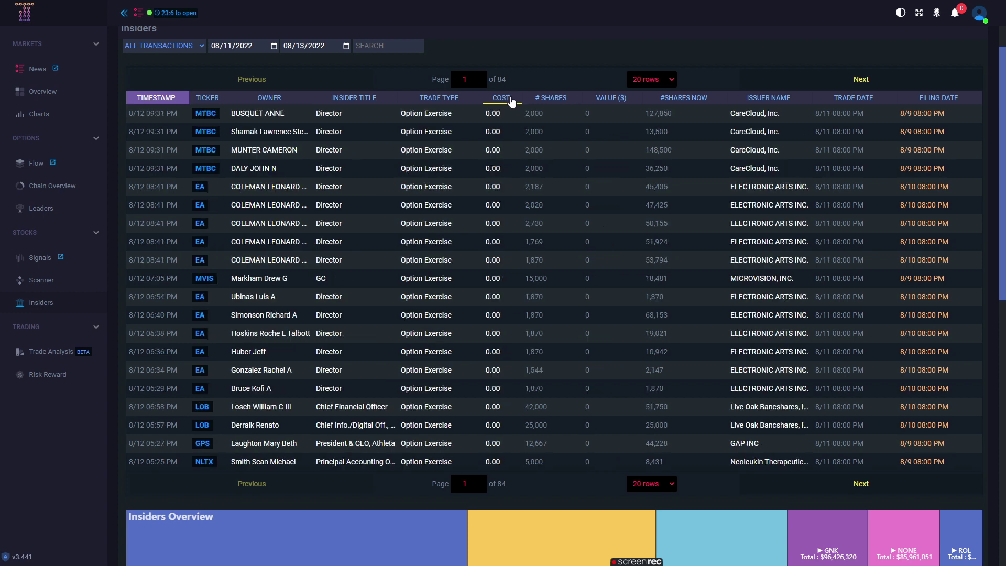
# - Sort the insider transactions in descending order by number of shares, by value, and by shares now held
pyautogui.click(559, 99)
pyautogui.click(562, 101)
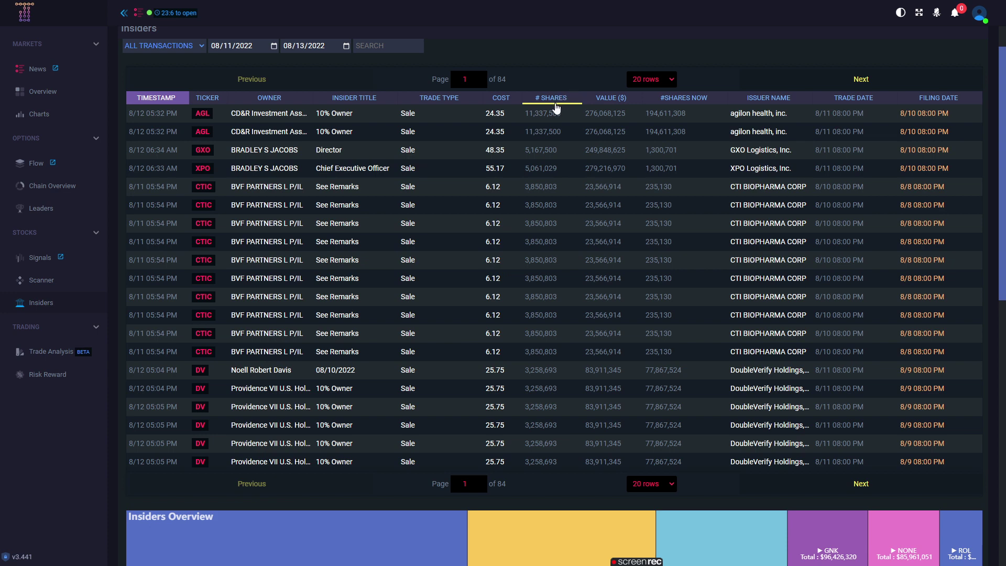
pyautogui.click(613, 98)
pyautogui.click(615, 101)
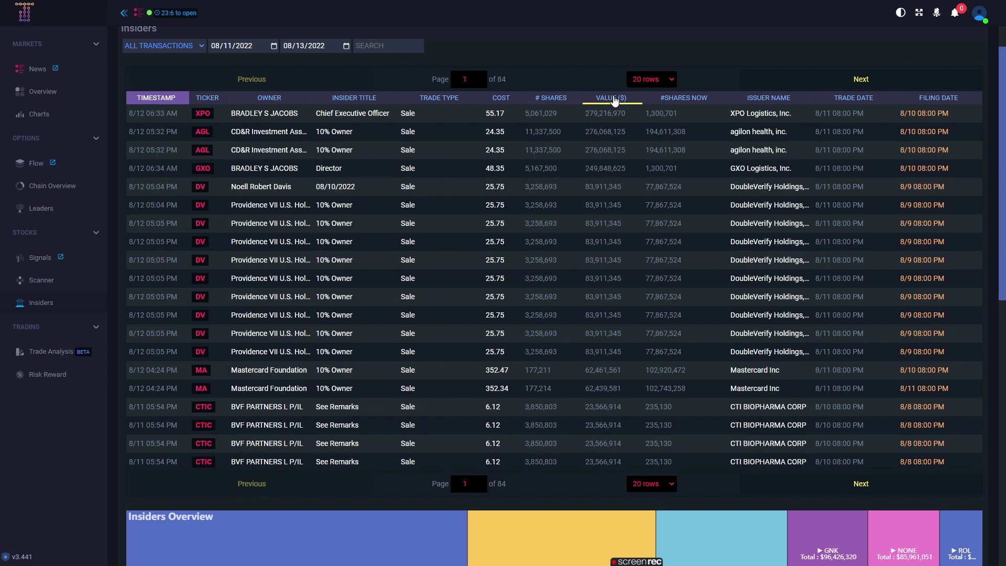
pyautogui.click(697, 102)
pyautogui.click(697, 102)
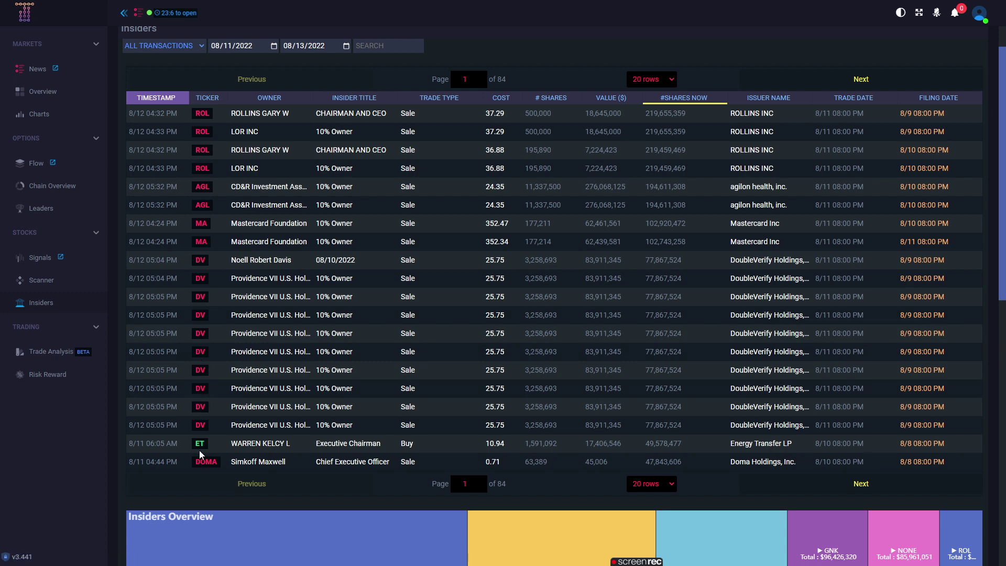
# - Sort the insider transactions by trade type with buys first and show 50 rows per page
pyautogui.click(207, 98)
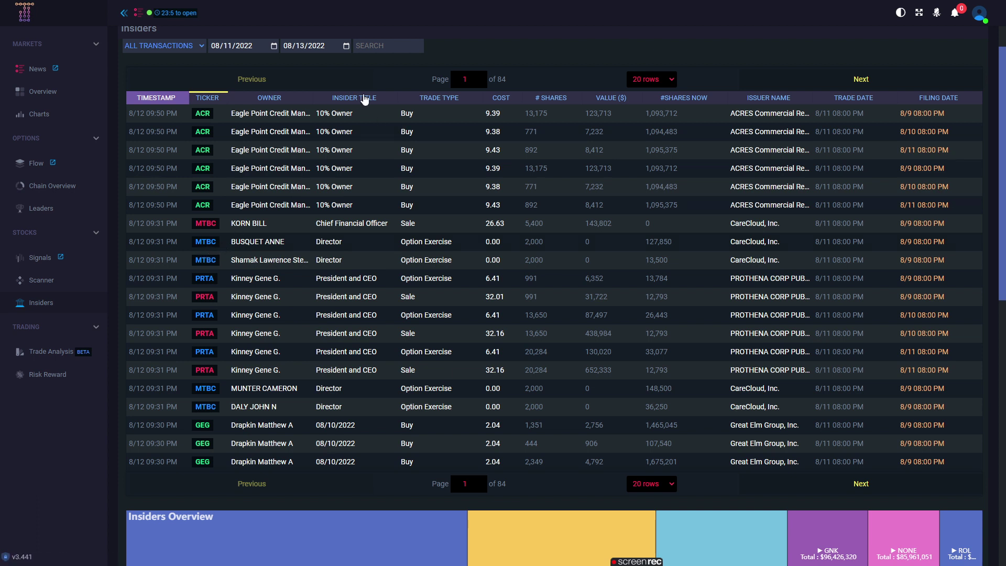
pyautogui.click(425, 103)
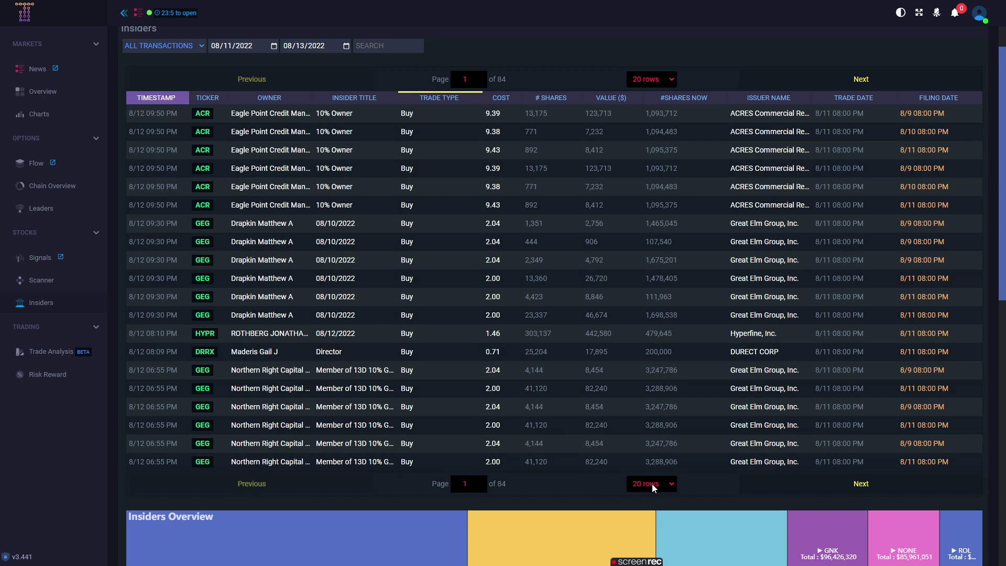
pyautogui.click(670, 484)
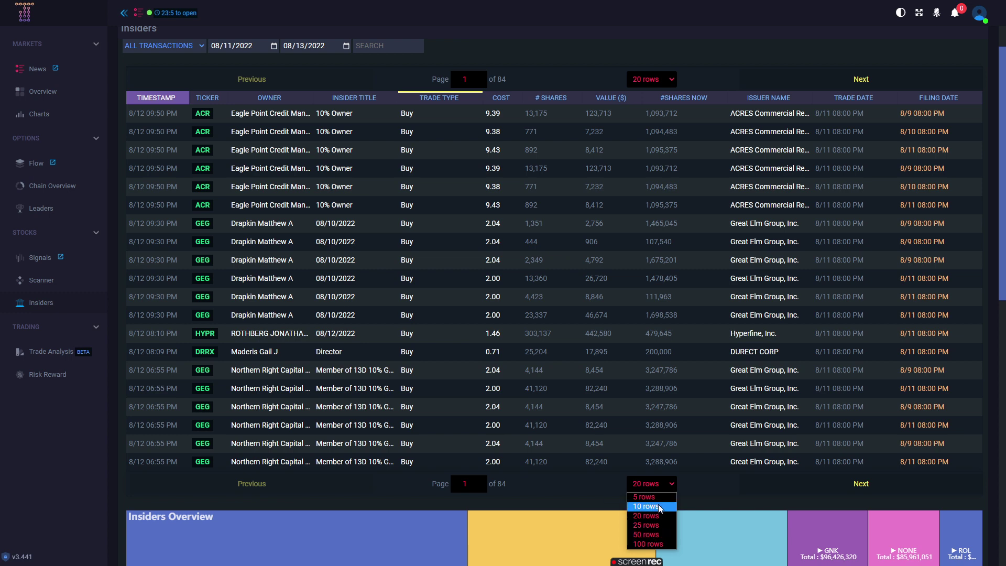
pyautogui.click(652, 536)
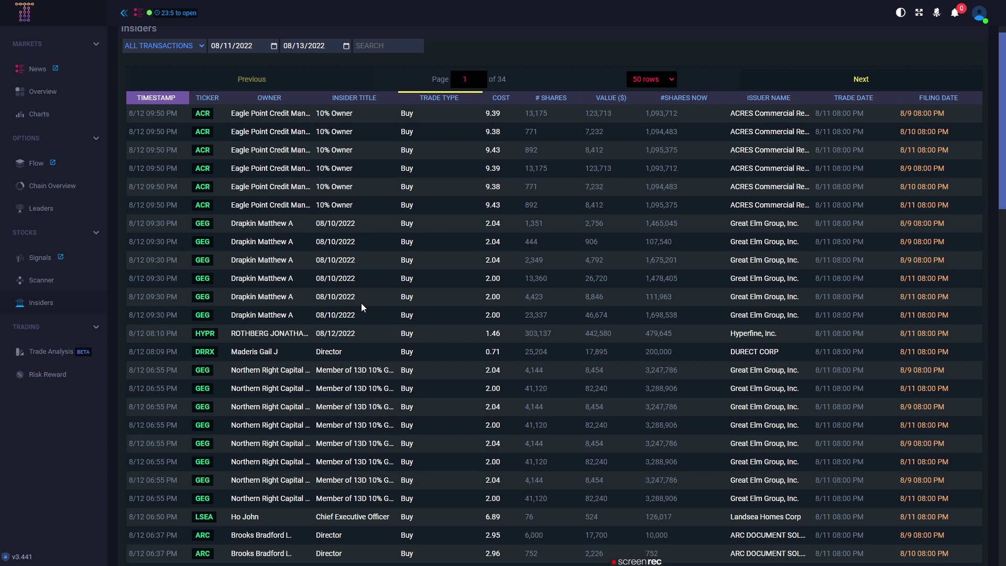
# - Examine the insider buys on the first page, comparing tickers, insider titles, costs, share counts and values
pyautogui.scroll(-4, 360, 303)
pyautogui.scroll(-2, 362, 303)
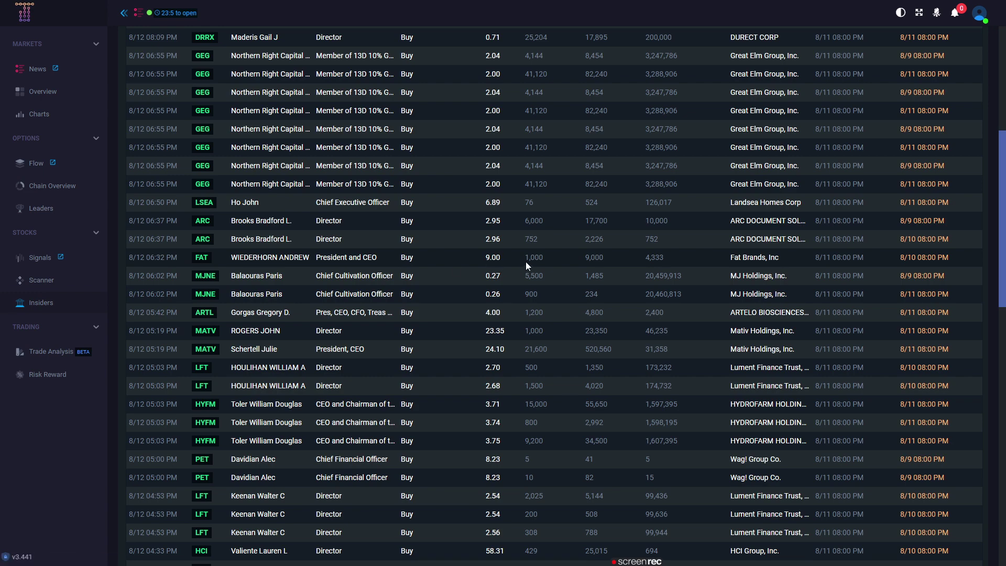
pyautogui.scroll(5, 539, 263)
pyautogui.scroll(-4, 539, 263)
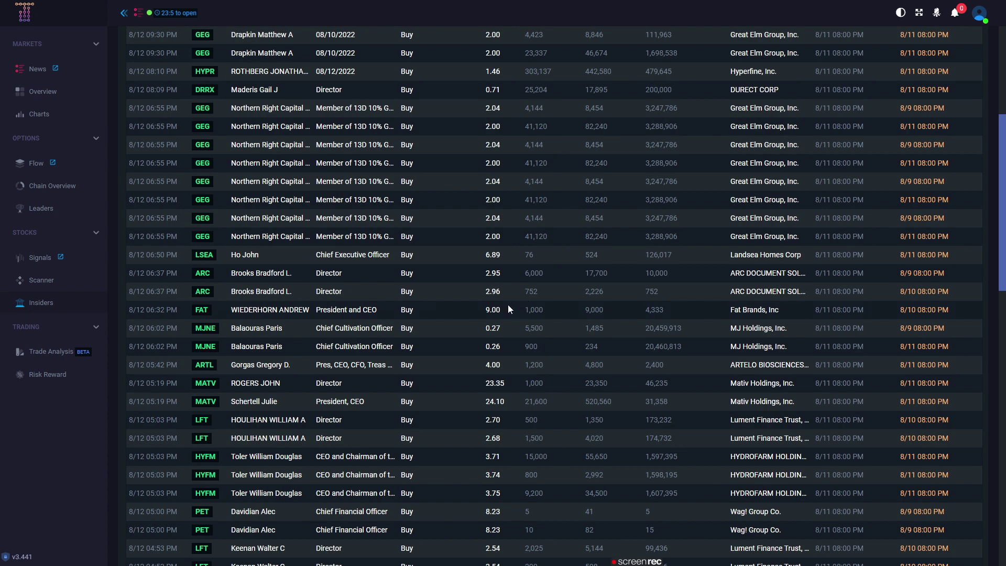
pyautogui.scroll(5, 600, 313)
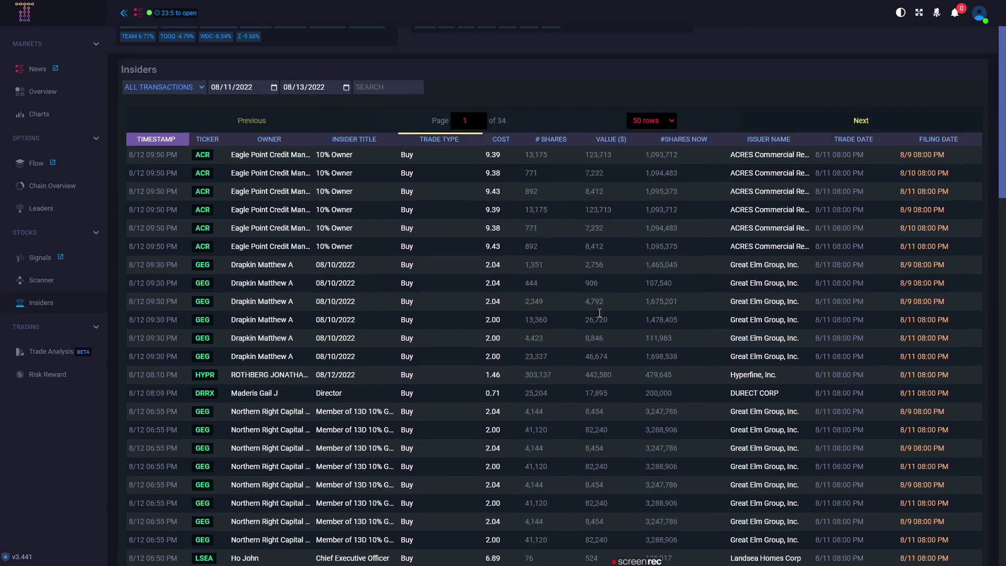
pyautogui.scroll(-3, 622, 325)
pyautogui.scroll(-1, 621, 322)
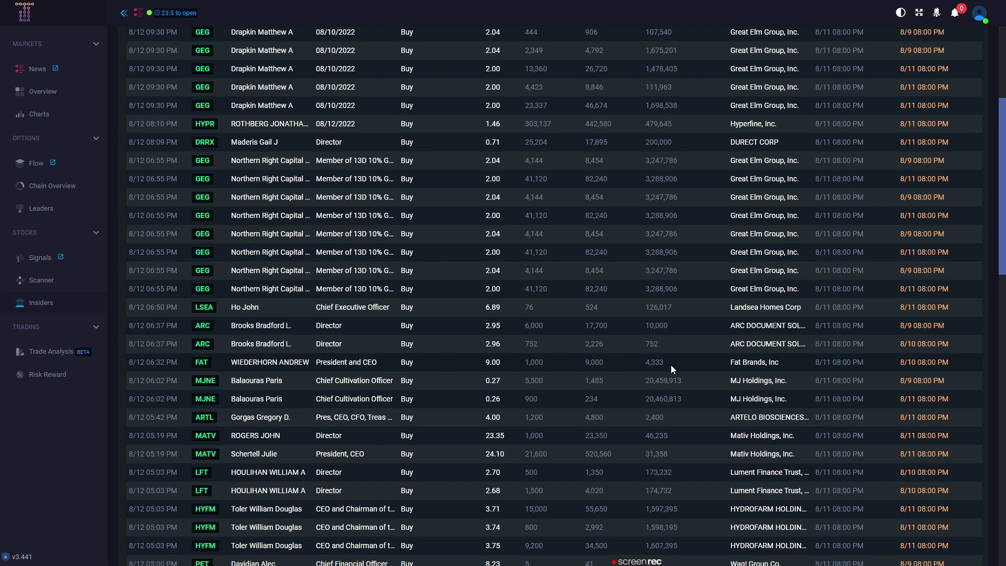
pyautogui.scroll(-4, 392, 401)
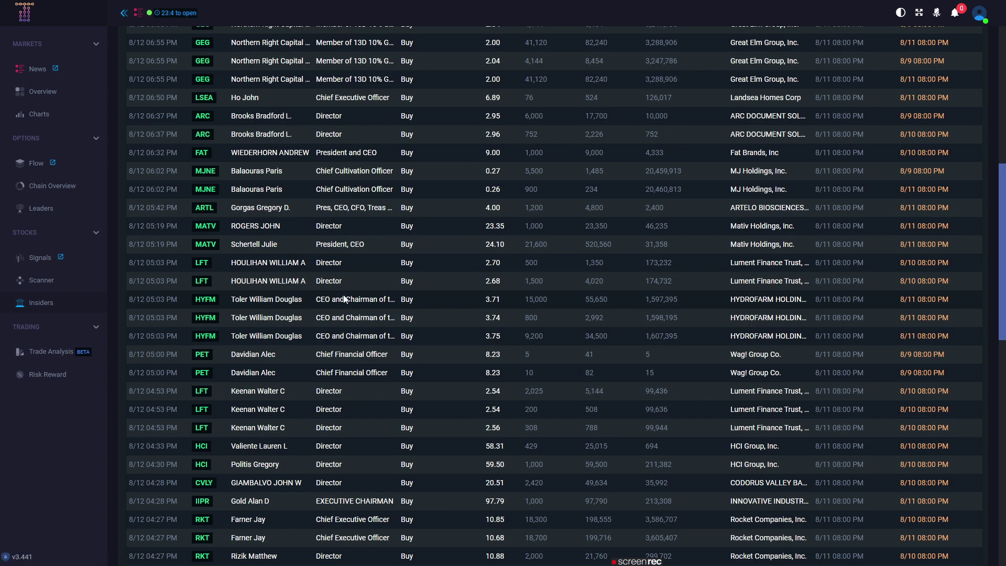
pyautogui.scroll(2, 346, 292)
pyautogui.scroll(8, 346, 292)
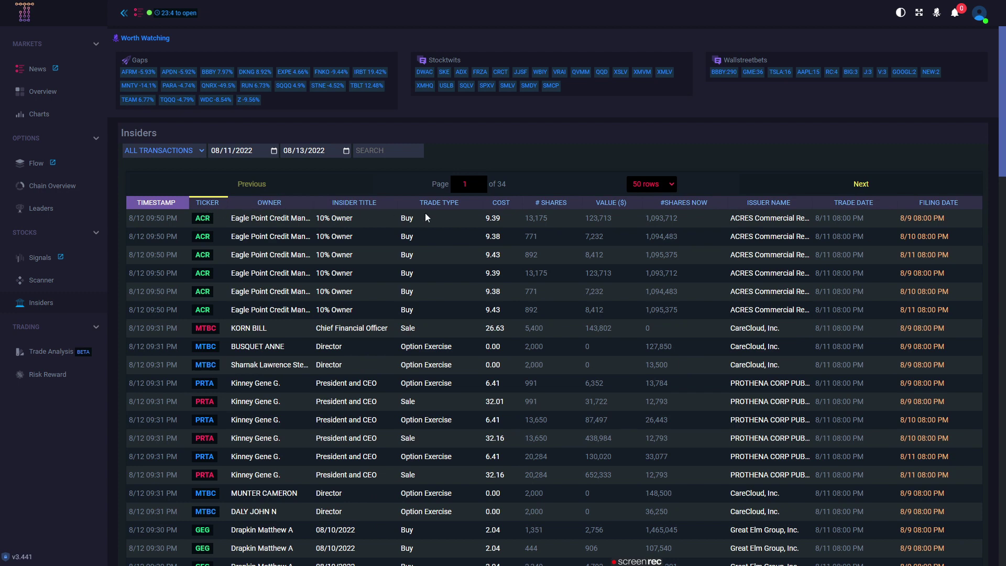
# - Sort the insider transactions by trade type with sales first and review the sale entries
pyautogui.click(455, 207)
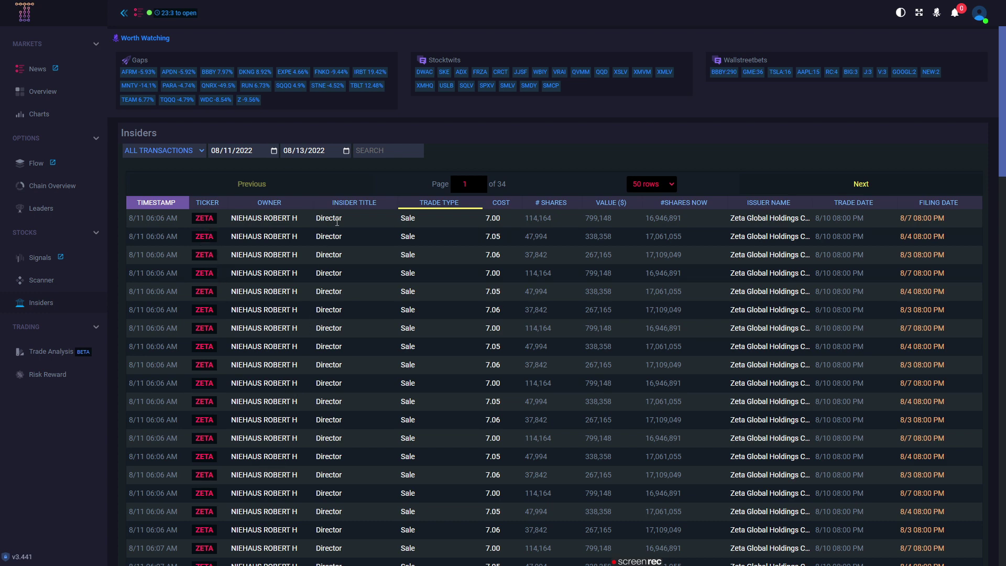
pyautogui.scroll(-3, 334, 228)
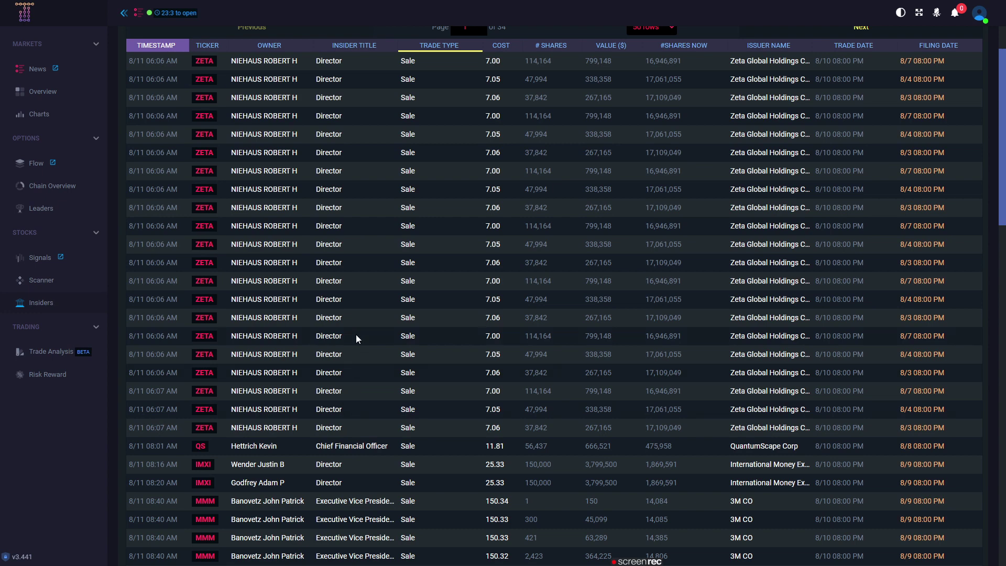
pyautogui.scroll(1, 356, 335)
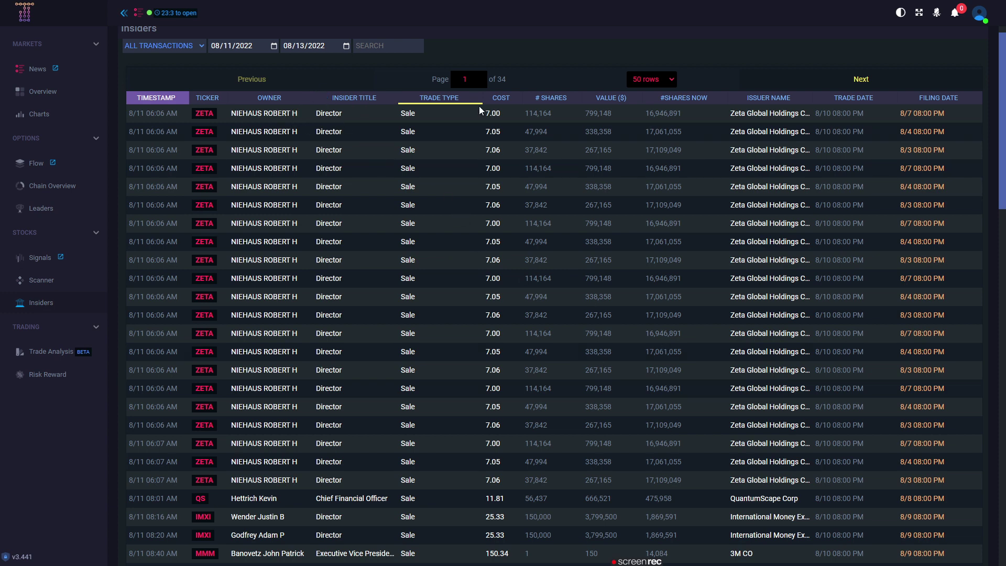
# - Sort the insider transactions by trade type with buys first and look through the buys for the HYFM entries
pyautogui.click(445, 98)
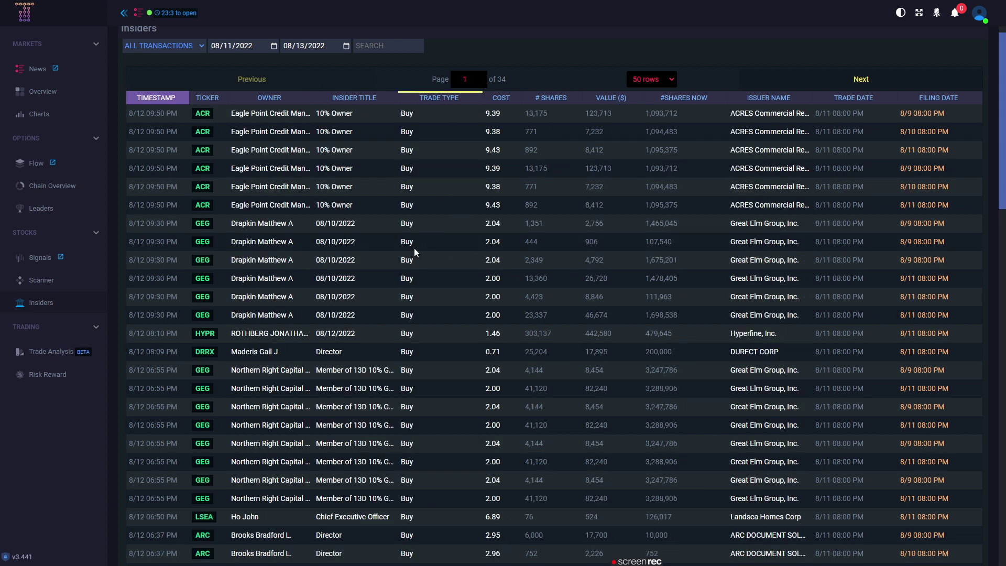
pyautogui.scroll(-4, 413, 248)
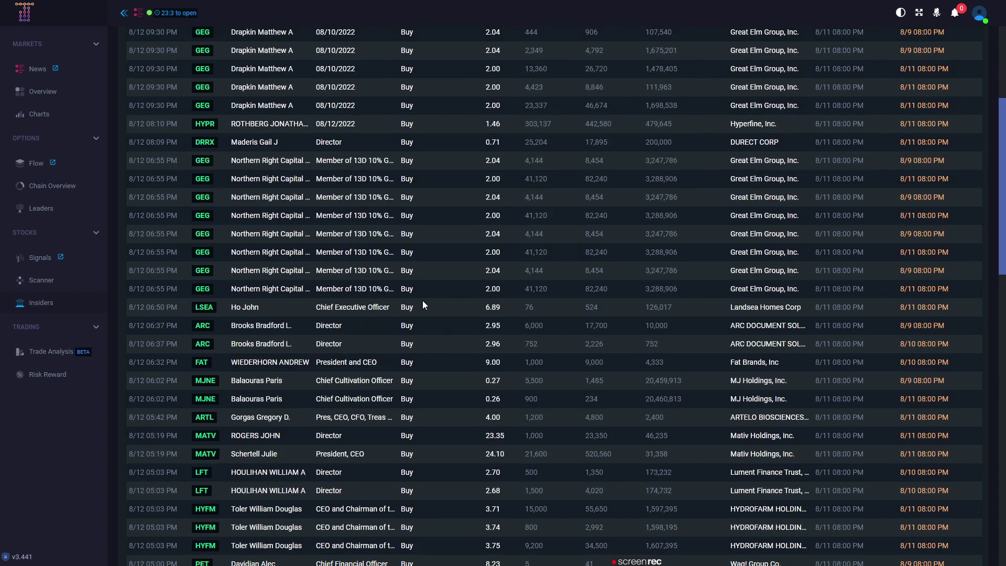
pyautogui.scroll(-3, 422, 300)
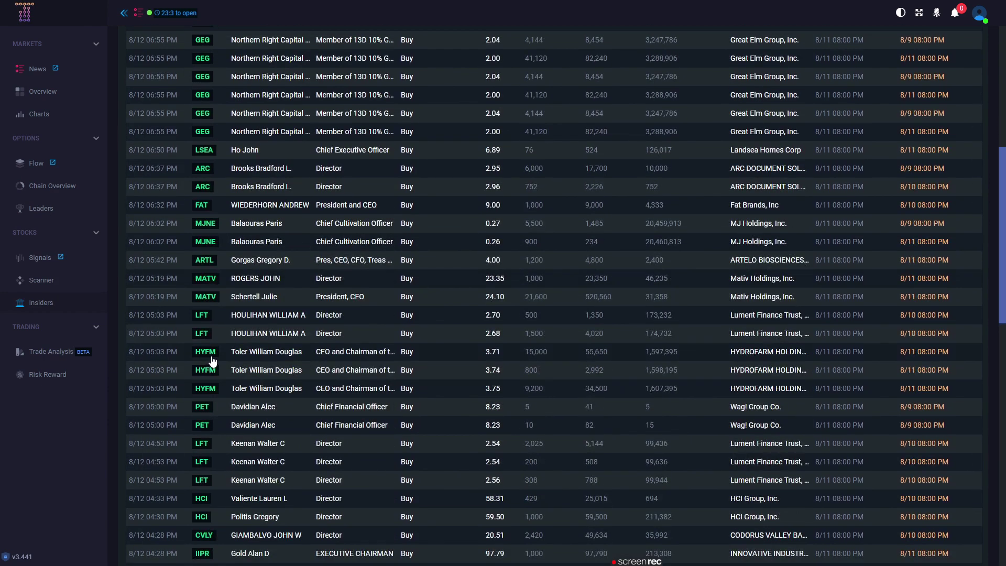
pyautogui.scroll(7, 258, 339)
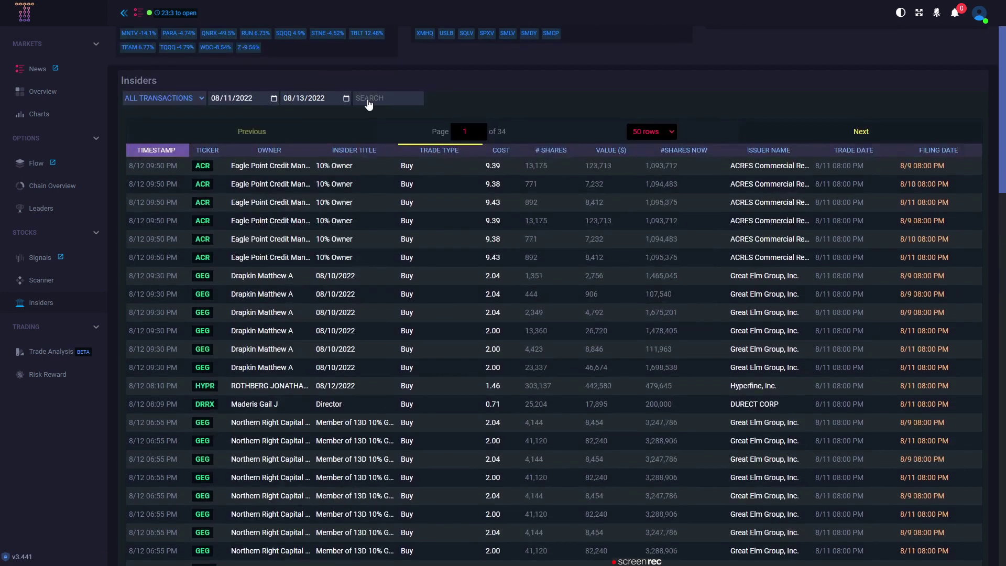
# - Search the insider transactions for ticker HYFM to review its purchases, and clear the search
pyautogui.click(370, 104)
pyautogui.write('HYFM')
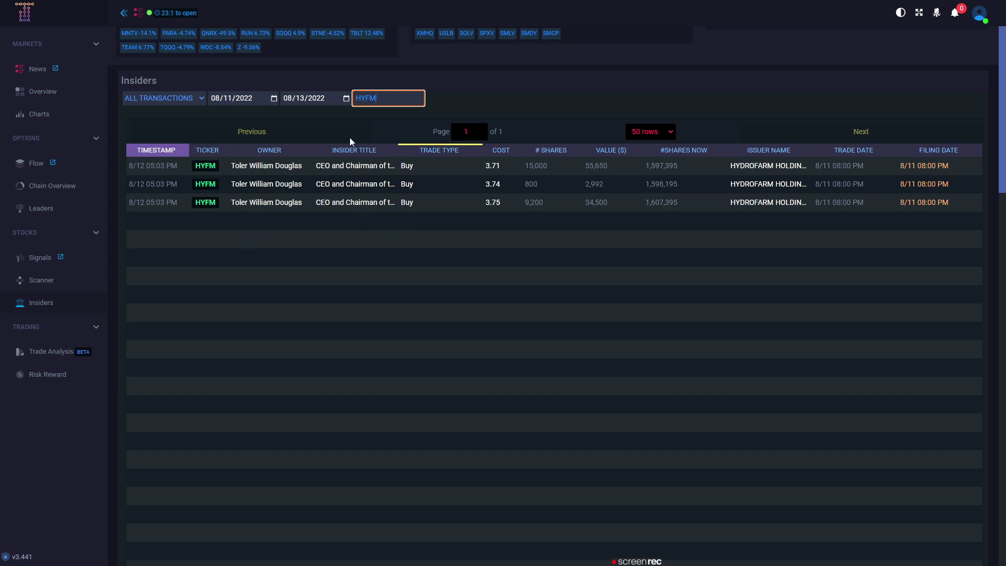
pyautogui.press('BackSpace')
pyautogui.press('BackSpace')
pyautogui.press('BackSpace')
pyautogui.press('BackSpace')
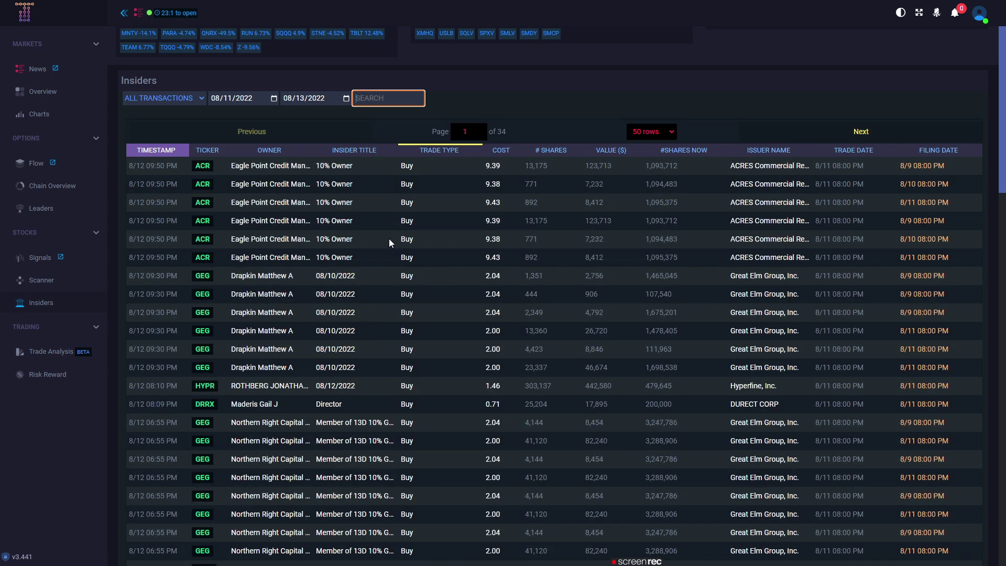
# - Examine the Insiders Overview treemap of order totals per ticker and the transaction code legend below it
pyautogui.scroll(-9, 393, 237)
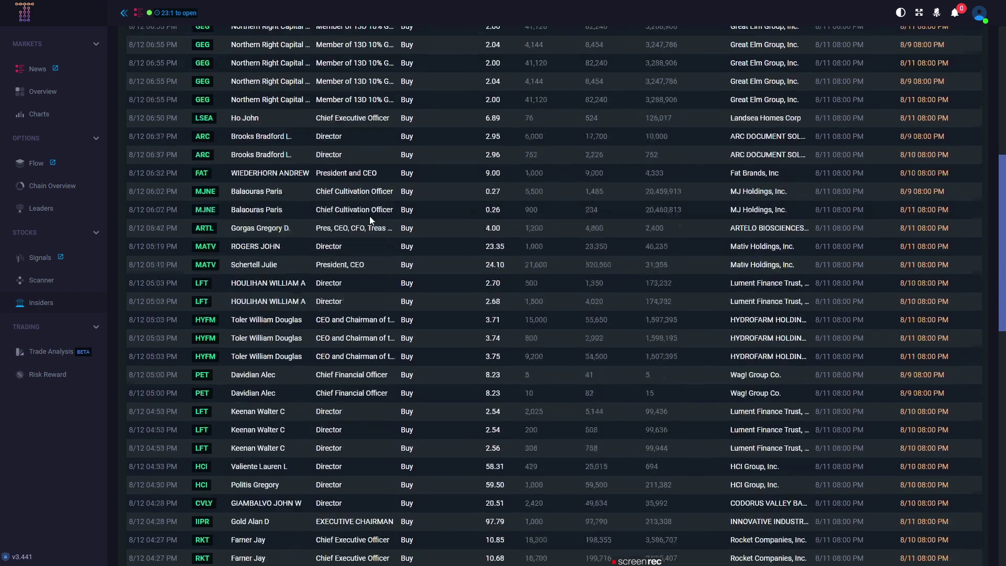
pyautogui.scroll(-9, 369, 216)
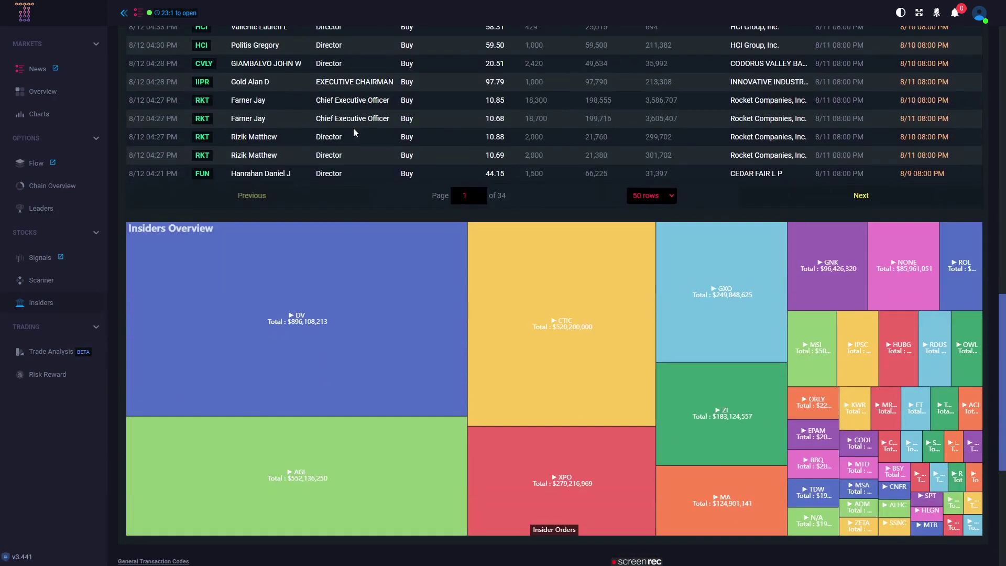
pyautogui.scroll(-2, 361, 125)
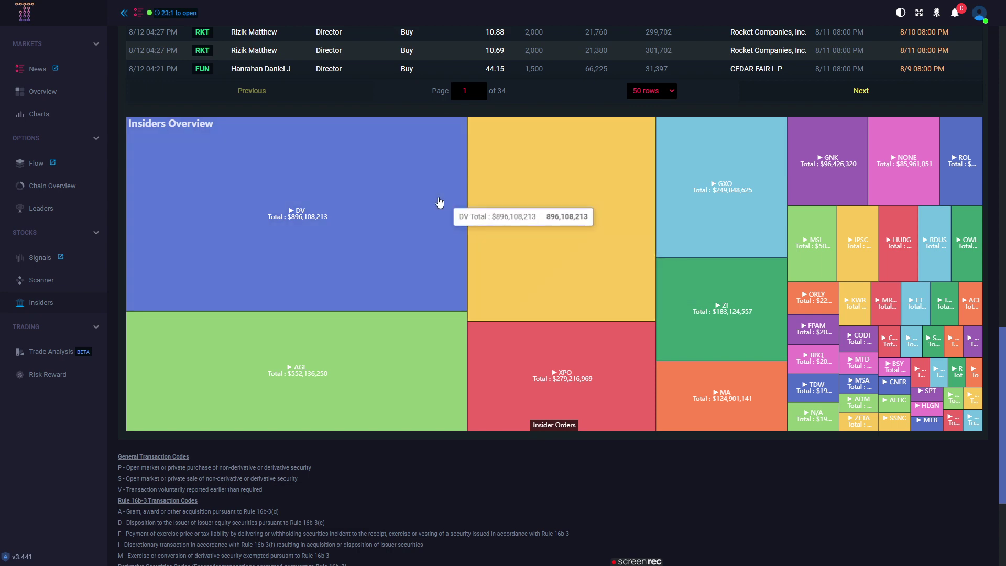
pyautogui.scroll(-4, 409, 244)
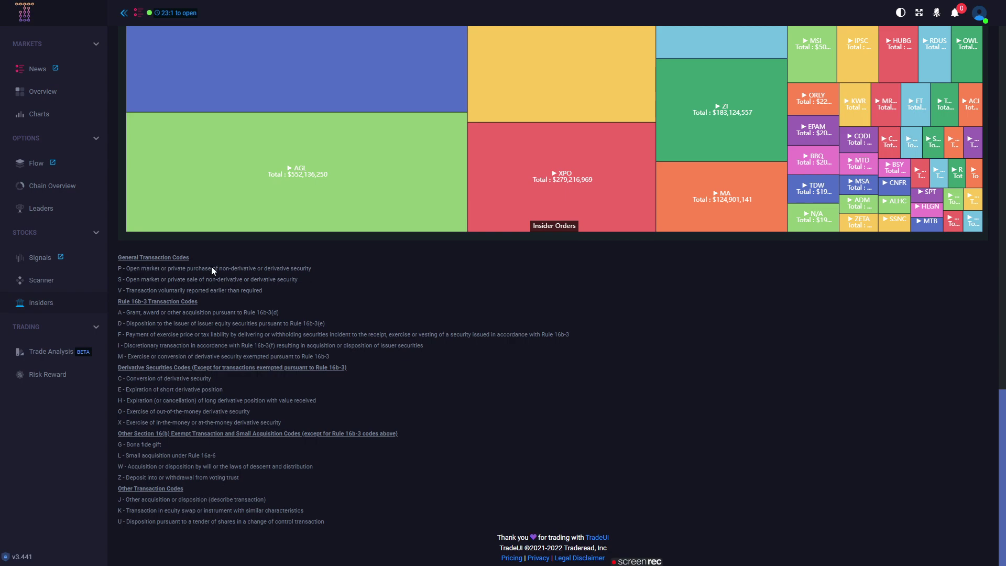
pyautogui.scroll(12, 427, 290)
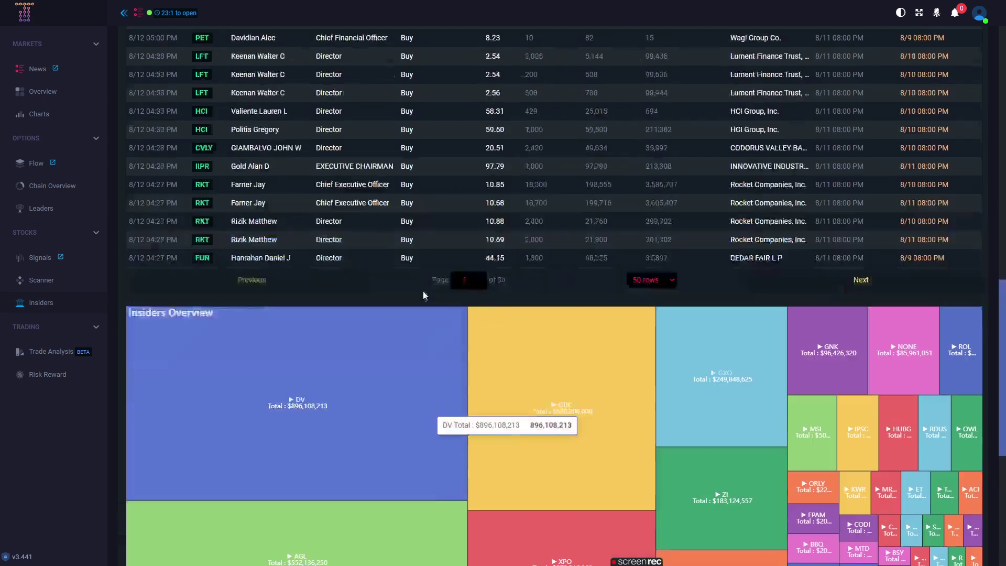
pyautogui.scroll(5, 338, 257)
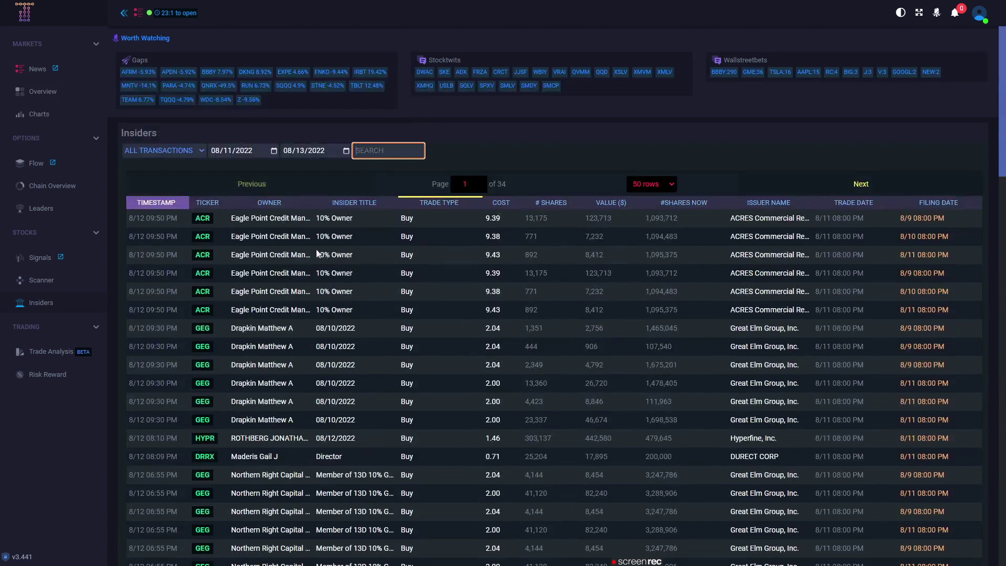